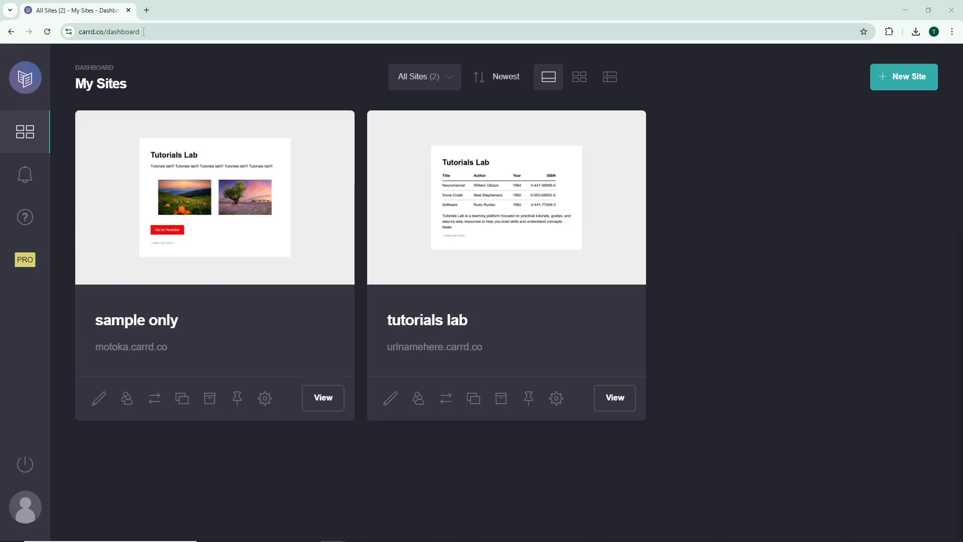
Create a new site from the Portfolio template headed "Sed consequat tempus lorem".
{"action": "left_click", "coordinate": [905, 87]}
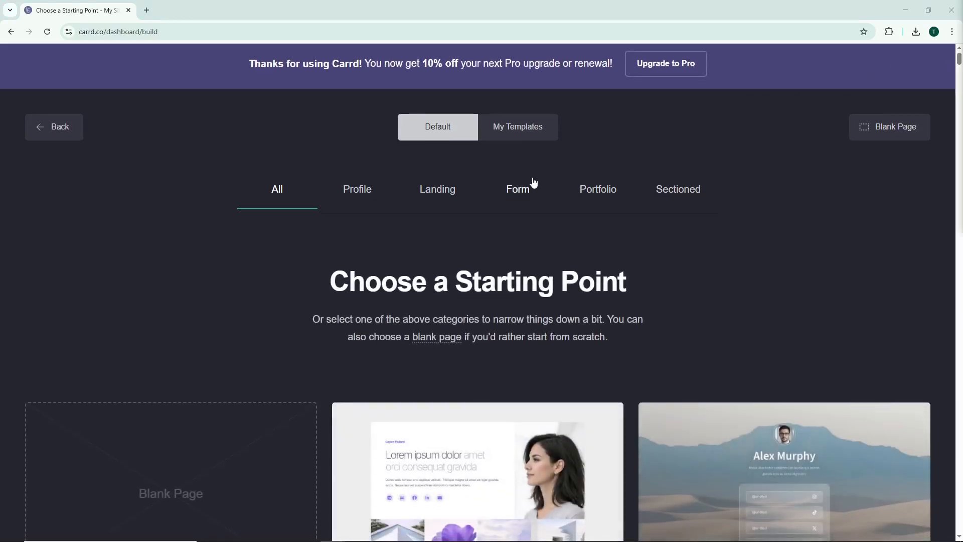
{"action": "scroll", "coordinate": [521, 176], "scroll_direction": "down", "scroll_amount": 1}
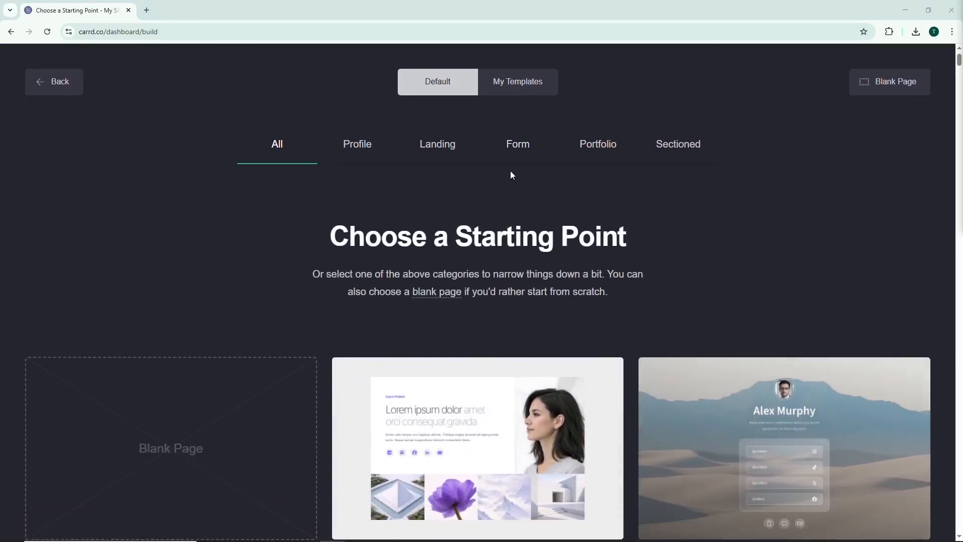
{"action": "left_click", "coordinate": [599, 154]}
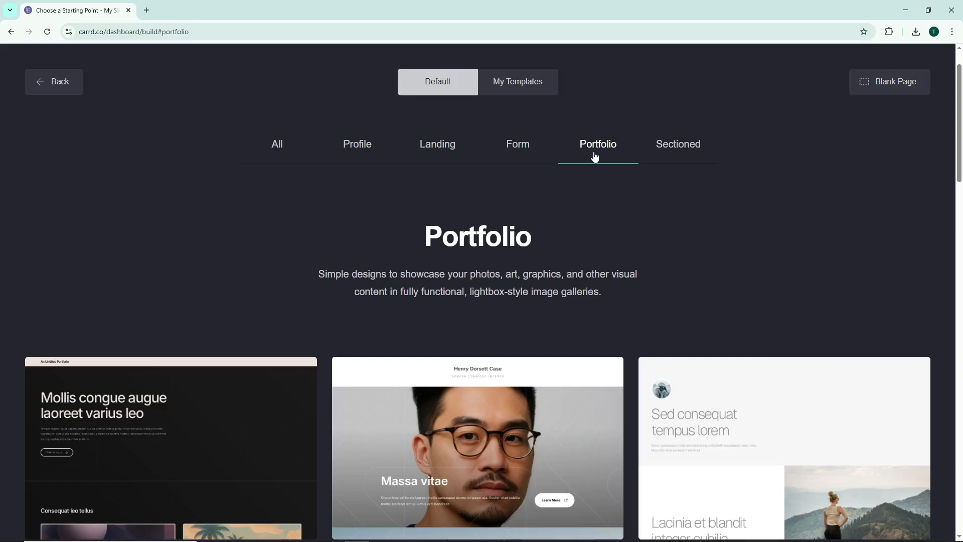
{"action": "scroll", "coordinate": [595, 157], "scroll_direction": "down", "scroll_amount": 4}
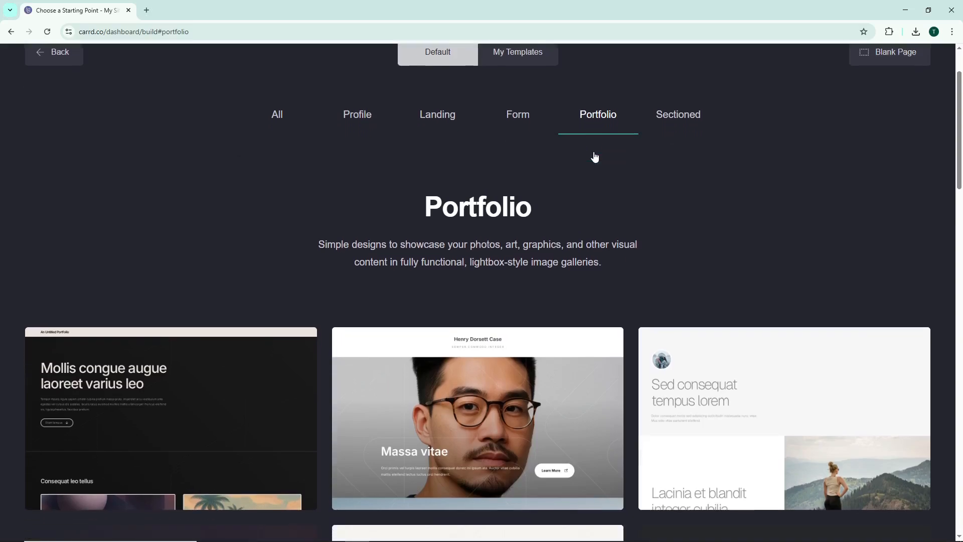
{"action": "scroll", "coordinate": [602, 153], "scroll_direction": "down", "scroll_amount": 3}
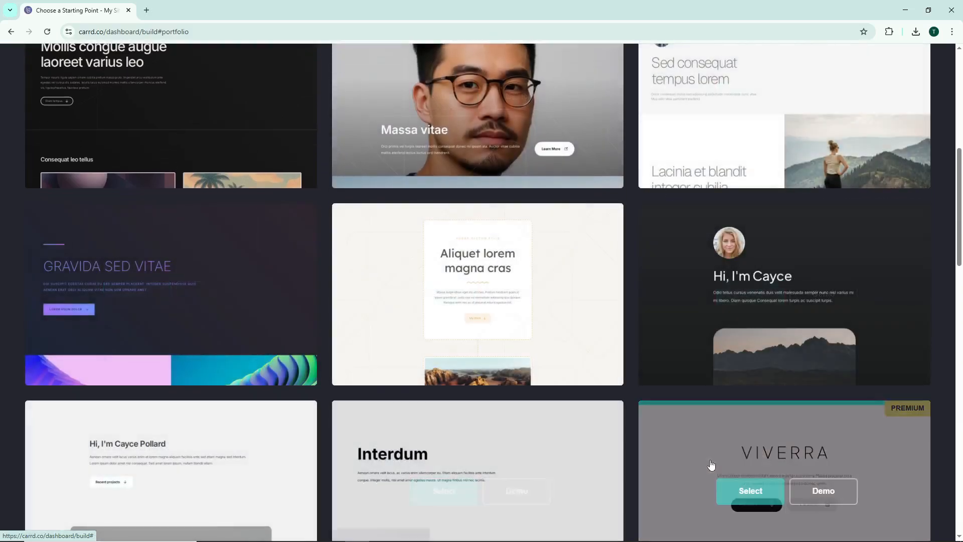
{"action": "scroll", "coordinate": [416, 160], "scroll_direction": "up", "scroll_amount": 1}
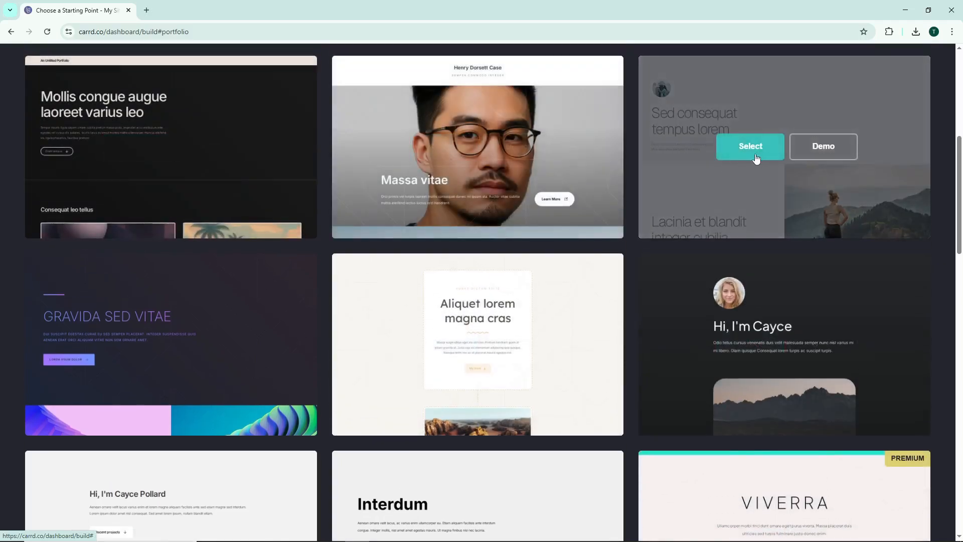
{"action": "scroll", "coordinate": [745, 168], "scroll_direction": "up", "scroll_amount": 1}
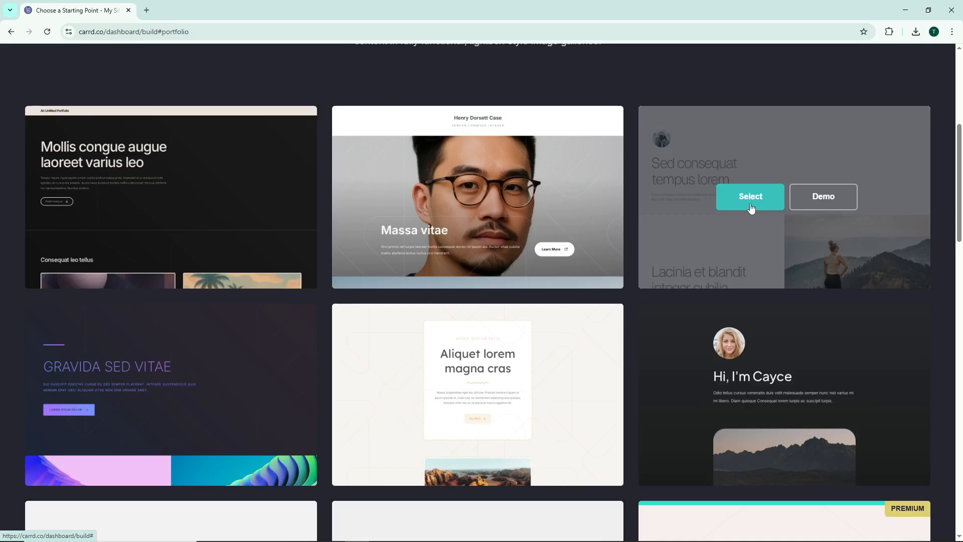
{"action": "left_click", "coordinate": [750, 198]}
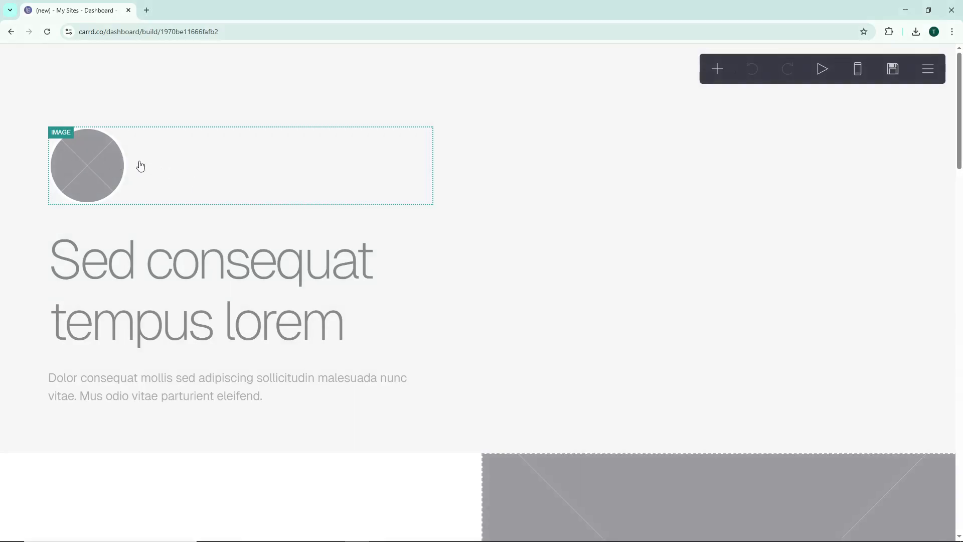
Upload the avatar picture from the Documents folder into the round image placeholder above the site title.
{"action": "left_click", "coordinate": [90, 179]}
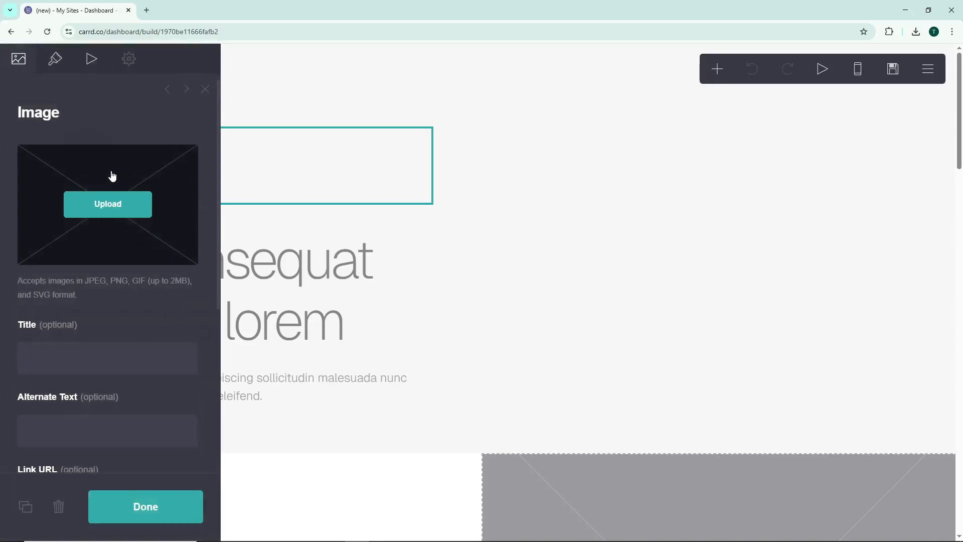
{"action": "left_click", "coordinate": [108, 215]}
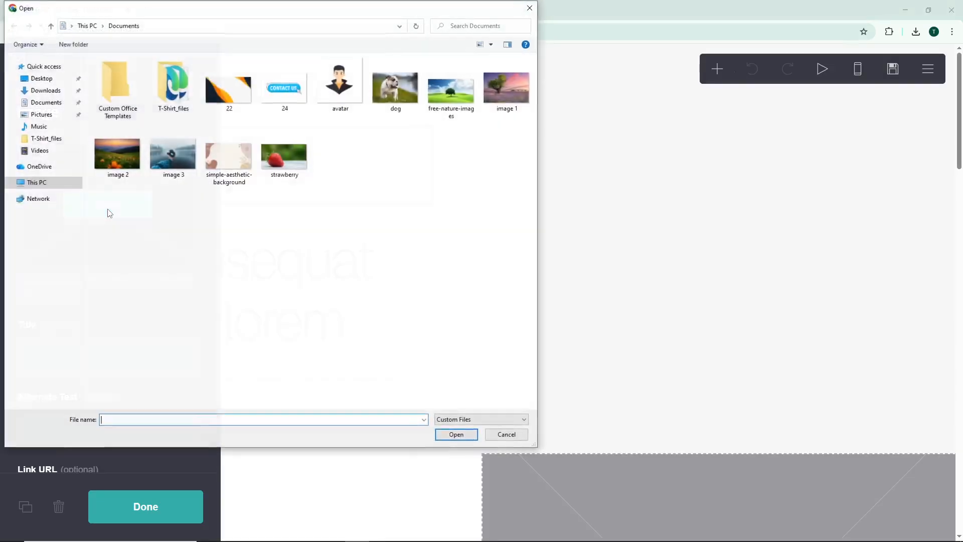
{"action": "left_click", "coordinate": [340, 88]}
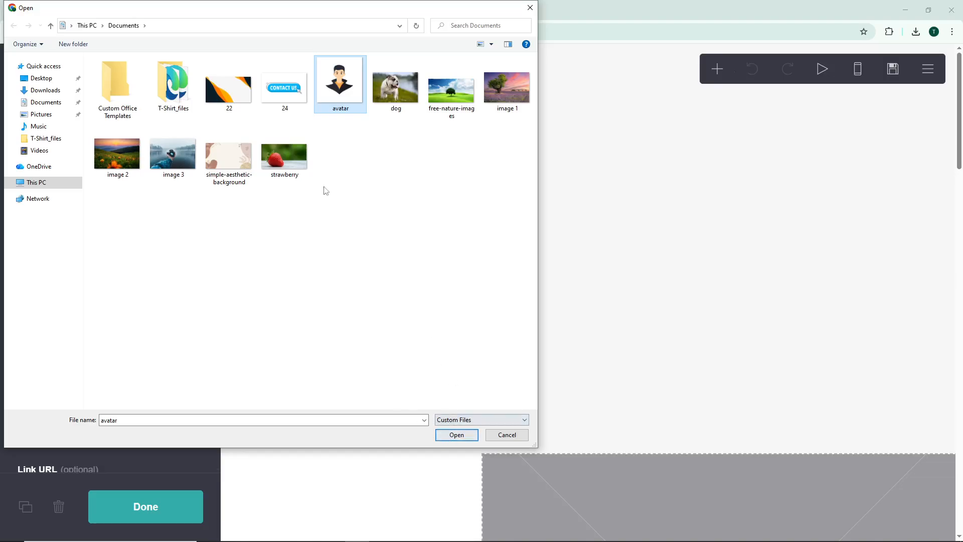
{"action": "left_click", "coordinate": [456, 435]}
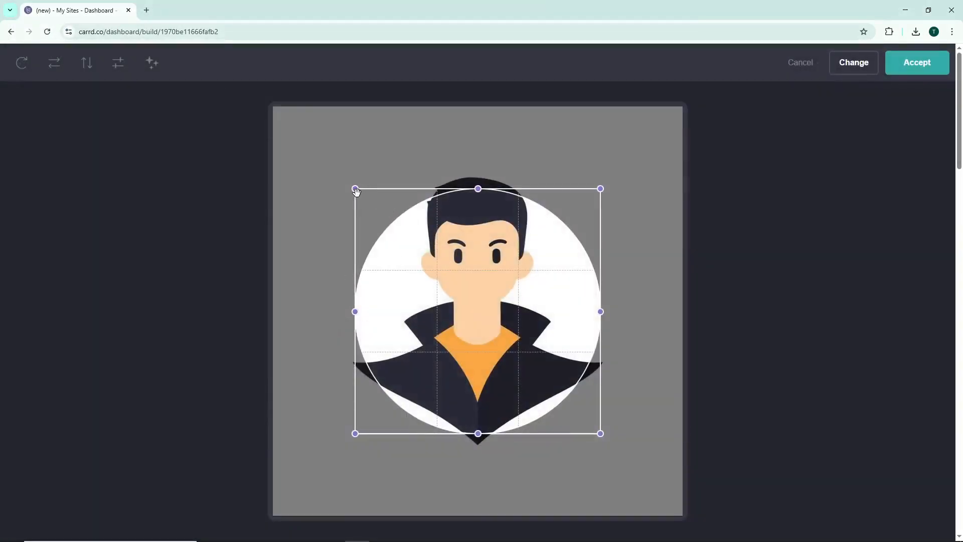
Enlarge the circular crop so it encloses the avatar's whole head and jacket, and apply the image.
{"action": "left_click_drag", "start_coordinate": [355, 191], "coordinate": [350, 176]}
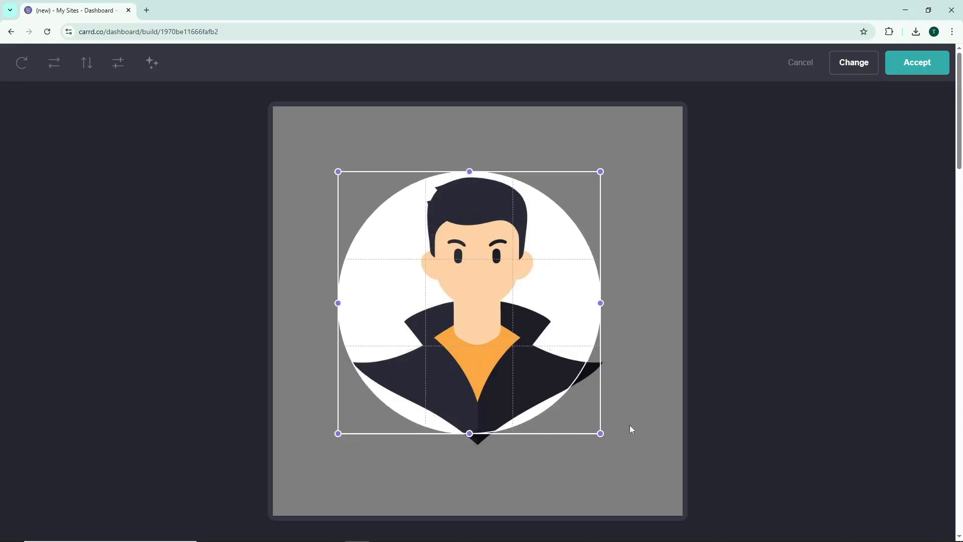
{"action": "left_click_drag", "start_coordinate": [601, 433], "coordinate": [621, 450]}
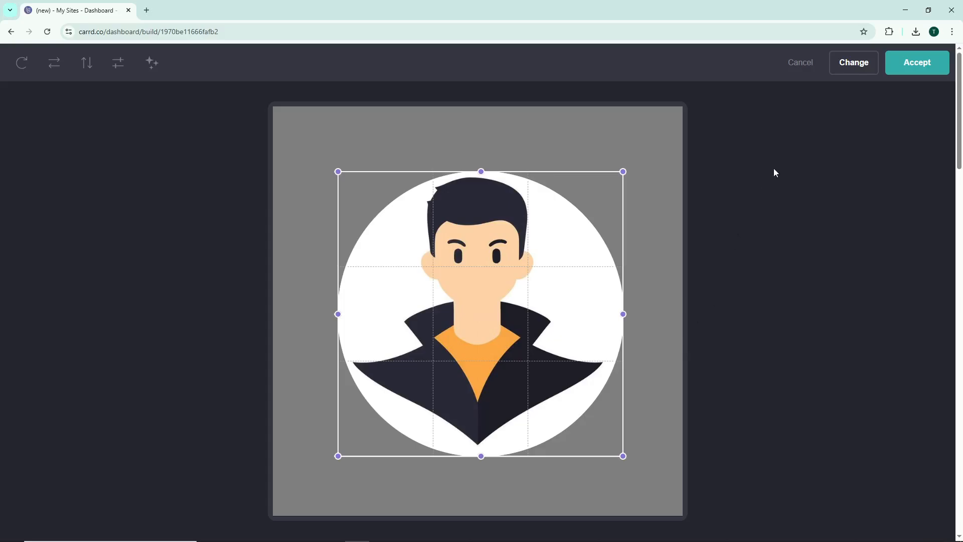
{"action": "left_click", "coordinate": [914, 64]}
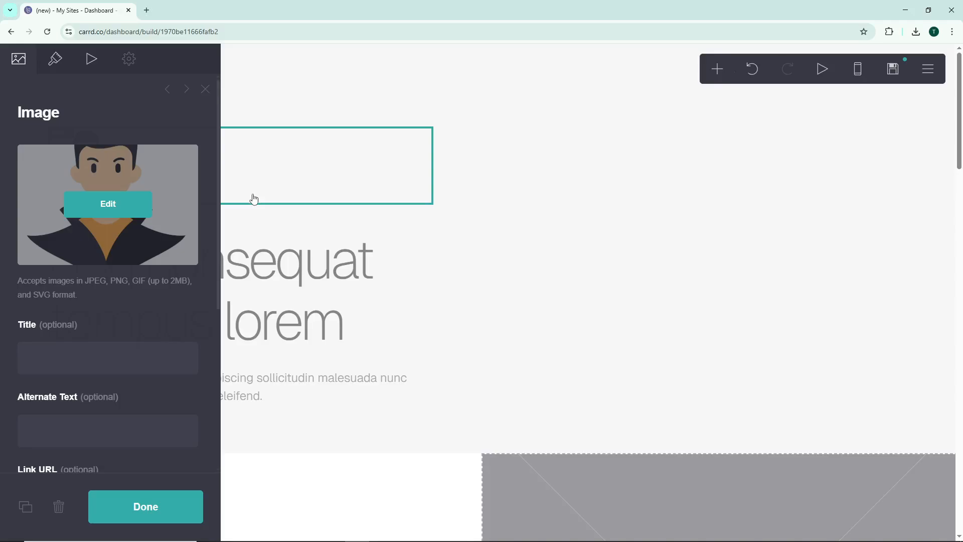
{"action": "left_click", "coordinate": [158, 518]}
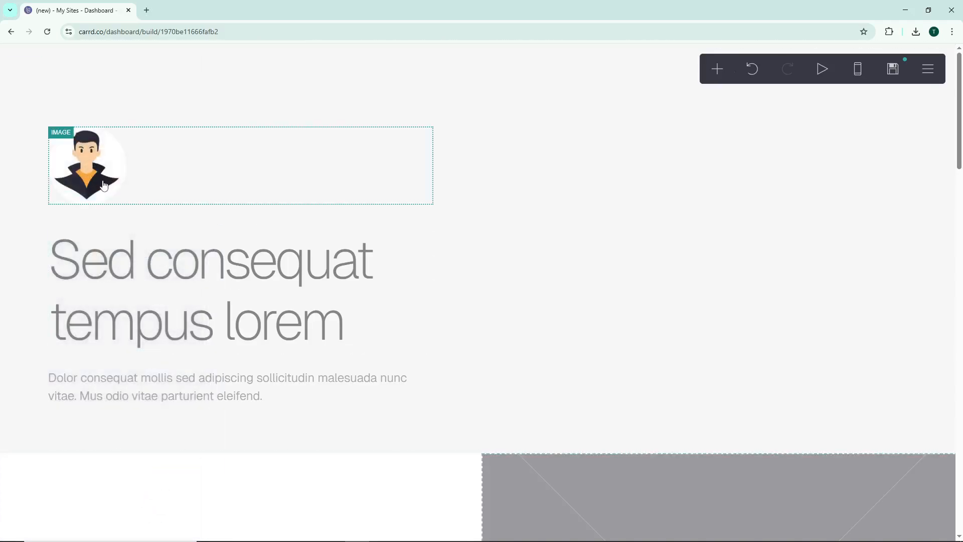
Replace the site title text "Sed consequat tempus lorem" with "My Portfolio".
{"action": "scroll", "coordinate": [98, 183], "scroll_direction": "down", "scroll_amount": 1}
{"action": "scroll", "coordinate": [215, 231], "scroll_direction": "down", "scroll_amount": 1}
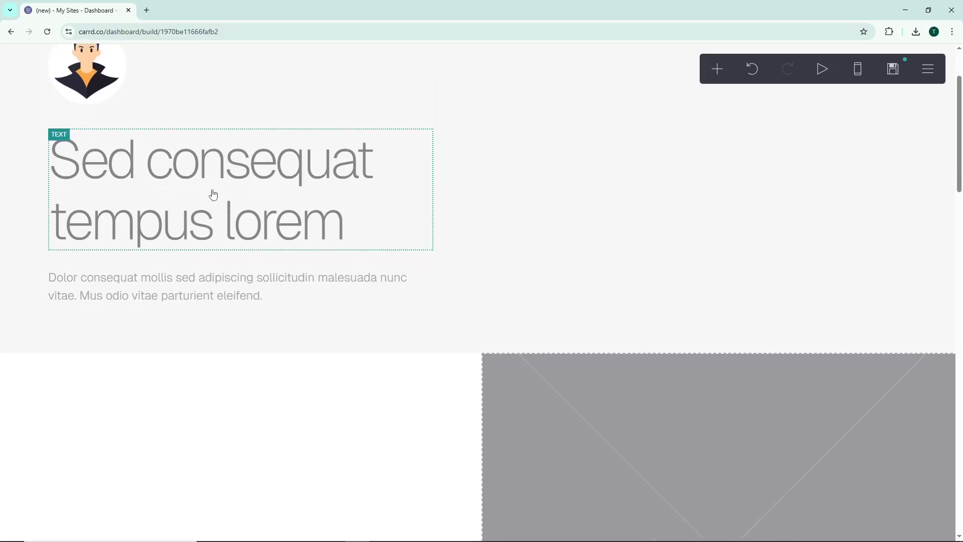
{"action": "left_click", "coordinate": [210, 193]}
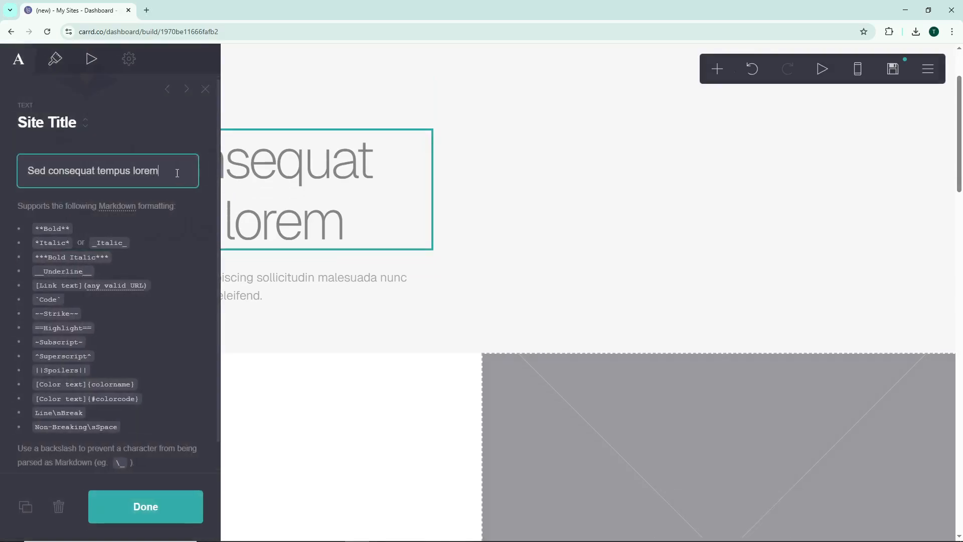
{"action": "left_click_drag", "start_coordinate": [175, 172], "coordinate": [20, 173]}
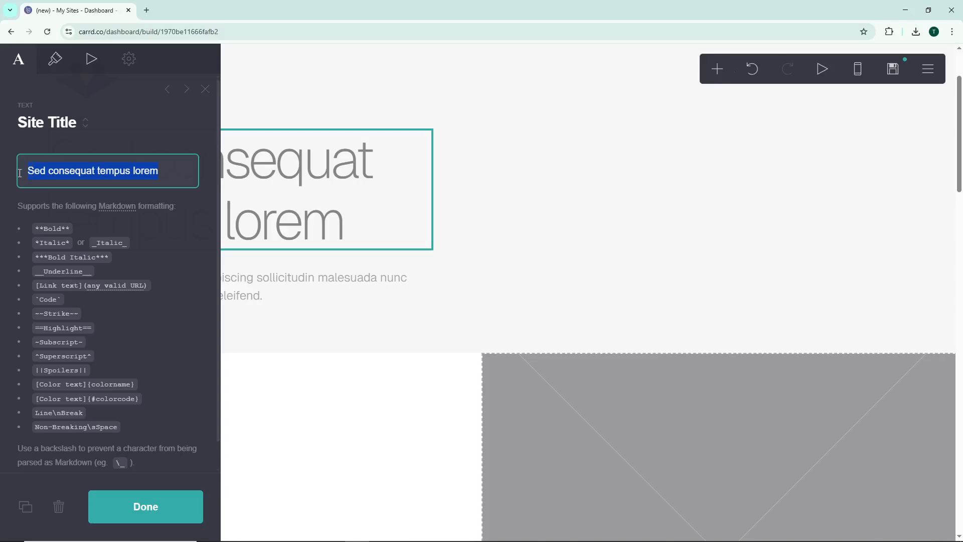
{"action": "key", "text": "BackSpace"}
{"action": "type", "text": "My Port"}
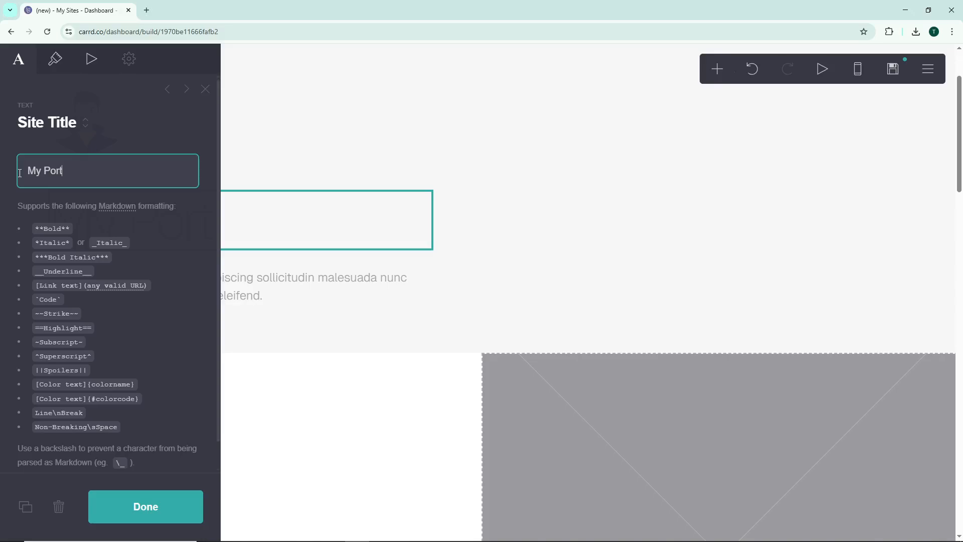
{"action": "type", "text": "folio"}
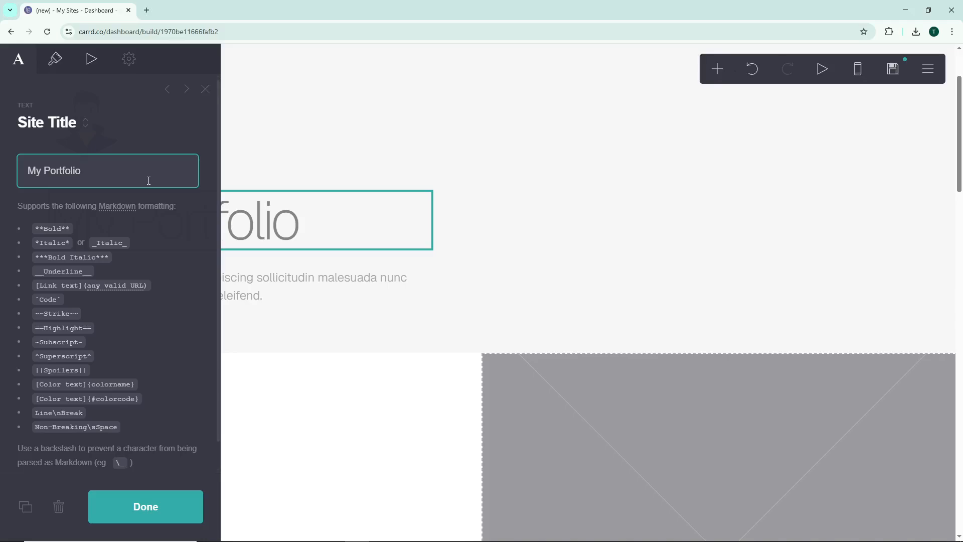
Set the site title's heading color to near-black #120707.
{"action": "left_click", "coordinate": [55, 71]}
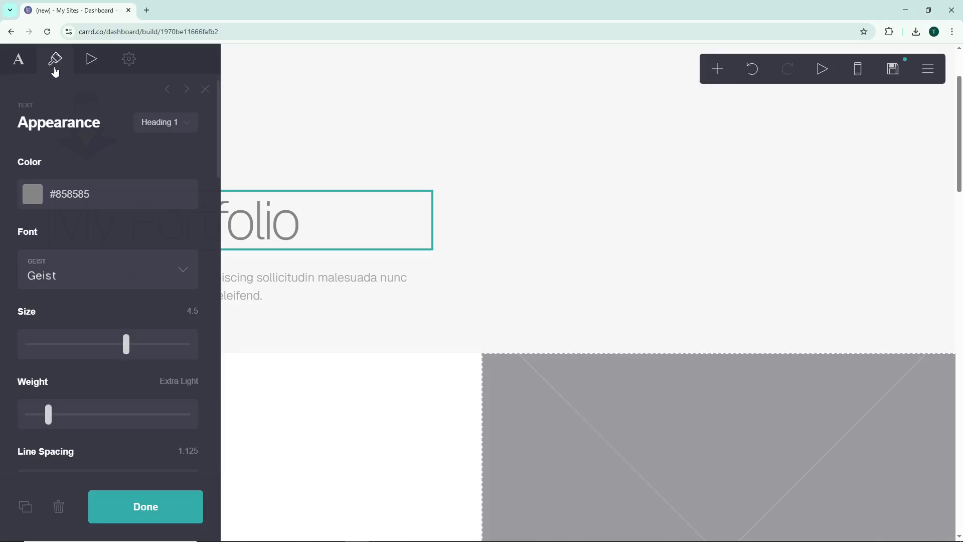
{"action": "left_click", "coordinate": [32, 194]}
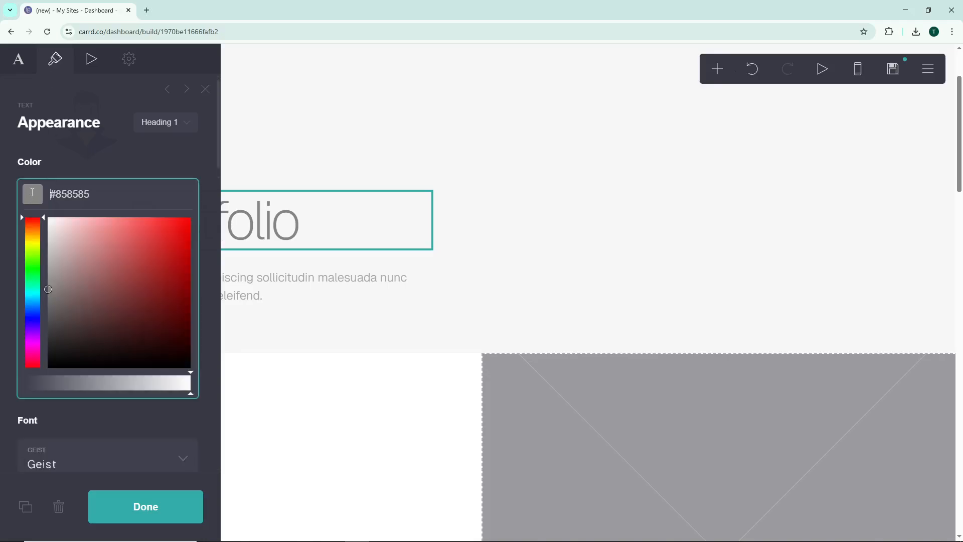
{"action": "left_click_drag", "start_coordinate": [50, 290], "coordinate": [129, 357]}
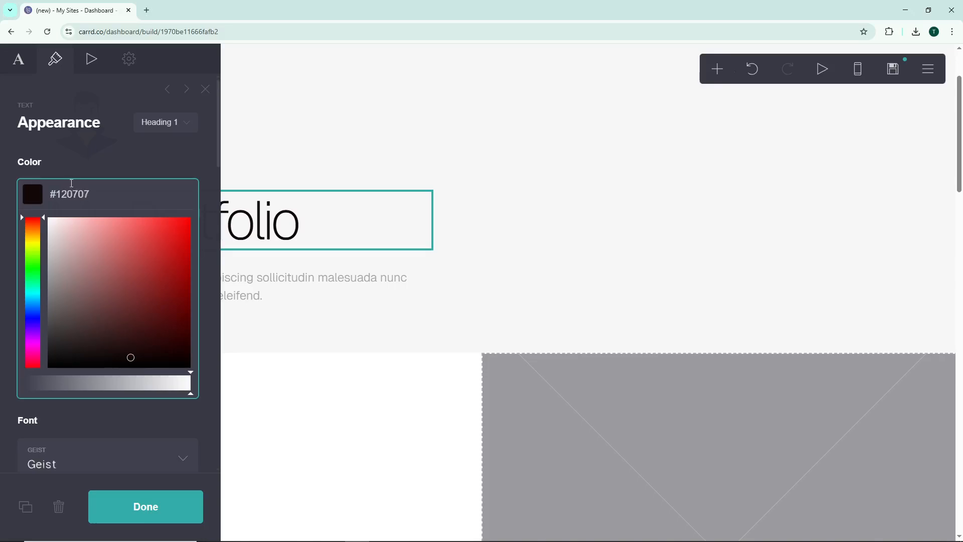
{"action": "left_click", "coordinate": [81, 168]}
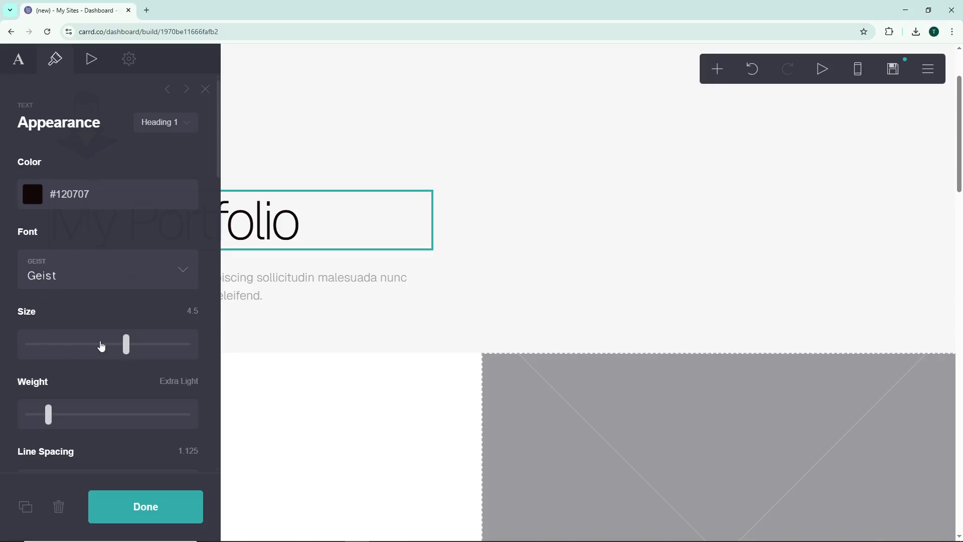
Try the Geologica font on the site title.
{"action": "left_click", "coordinate": [78, 280]}
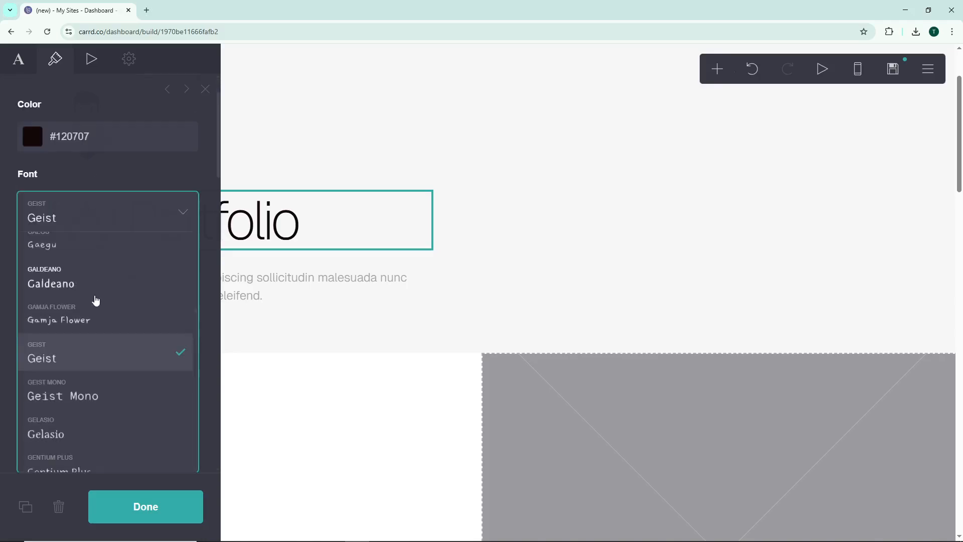
{"action": "scroll", "coordinate": [95, 300], "scroll_direction": "down", "scroll_amount": 4}
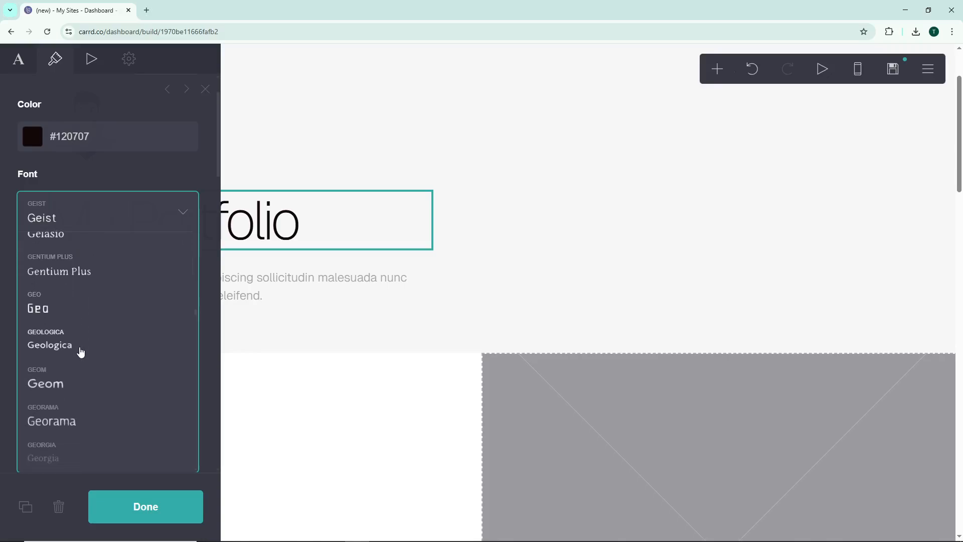
{"action": "left_click", "coordinate": [80, 352]}
Set the site title's font to Gloock and its size to 5.5, and finish editing it.
{"action": "left_click", "coordinate": [92, 220]}
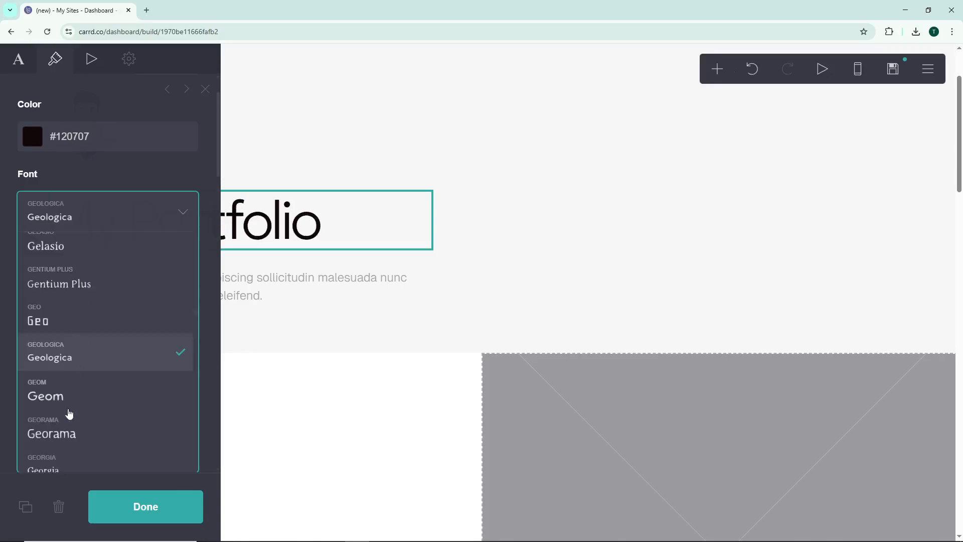
{"action": "scroll", "coordinate": [69, 413], "scroll_direction": "down", "scroll_amount": 3}
{"action": "left_click", "coordinate": [67, 407]}
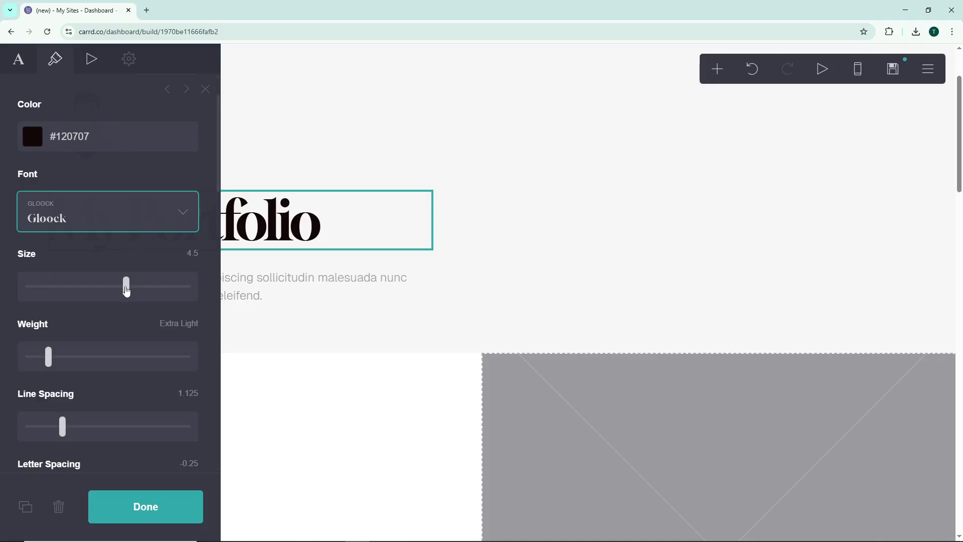
{"action": "left_click_drag", "start_coordinate": [126, 290], "coordinate": [152, 293]}
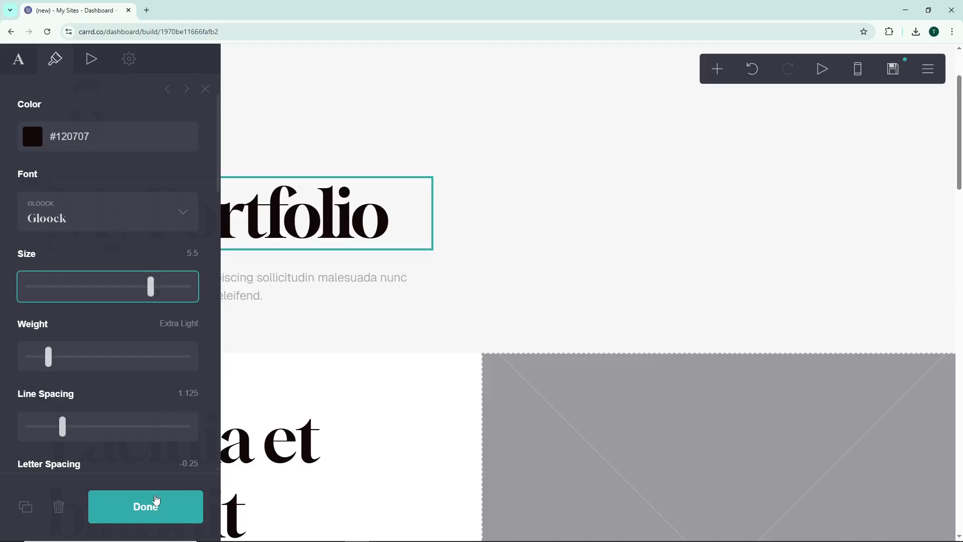
{"action": "left_click", "coordinate": [144, 507]}
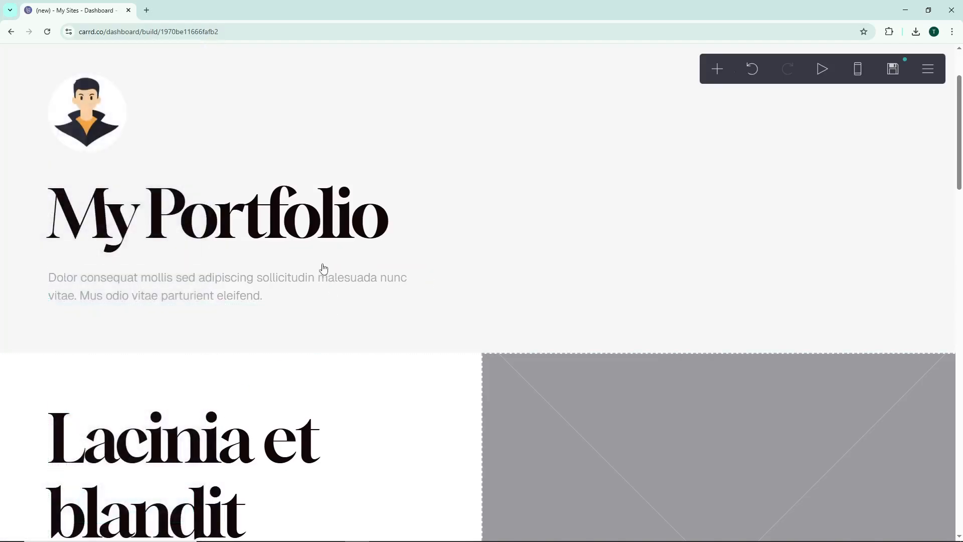
Replace the paragraph under the title with "This portfolio presents a collection of my work, demonstrating my abilities, attention to detail, and commitment to quality.".
{"action": "scroll", "coordinate": [301, 261], "scroll_direction": "down", "scroll_amount": 1}
{"action": "left_click", "coordinate": [254, 230]}
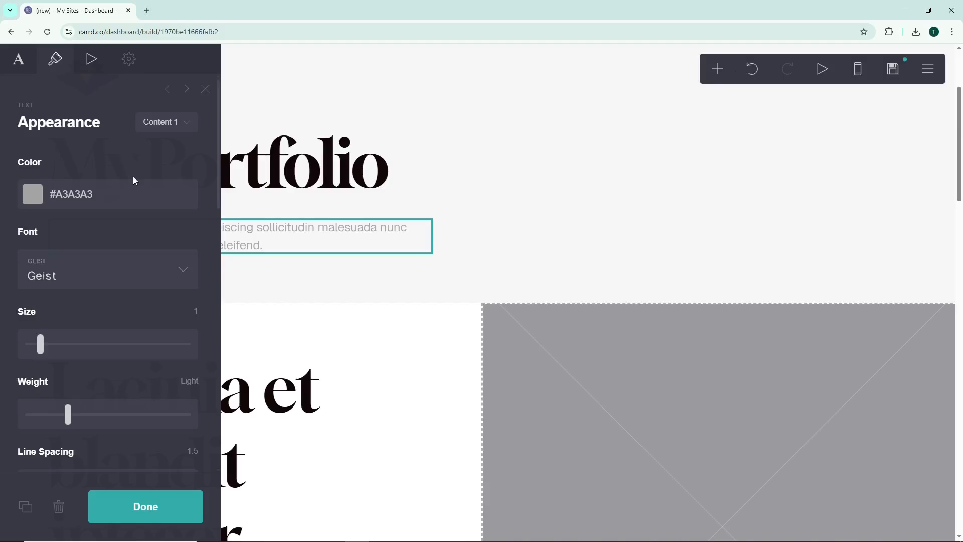
{"action": "left_click", "coordinate": [20, 60]}
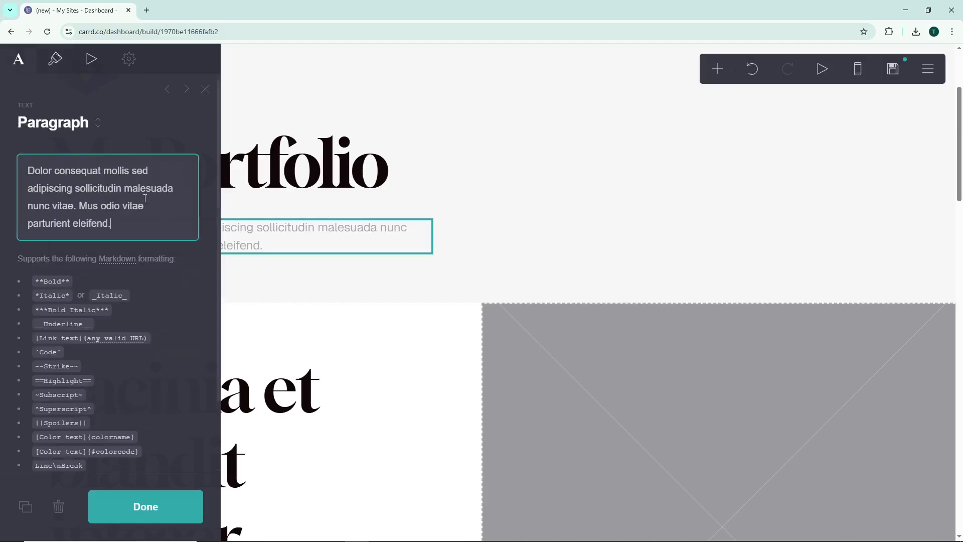
{"action": "left_click_drag", "start_coordinate": [111, 223], "coordinate": [53, 197]}
{"action": "key", "text": "ctrl+a"}
{"action": "key", "text": "BackSpace"}
{"action": "type", "text": "This portfolio presents a collection of my work, demonstrating my abilities, attention to detail, and commitment to quality."}
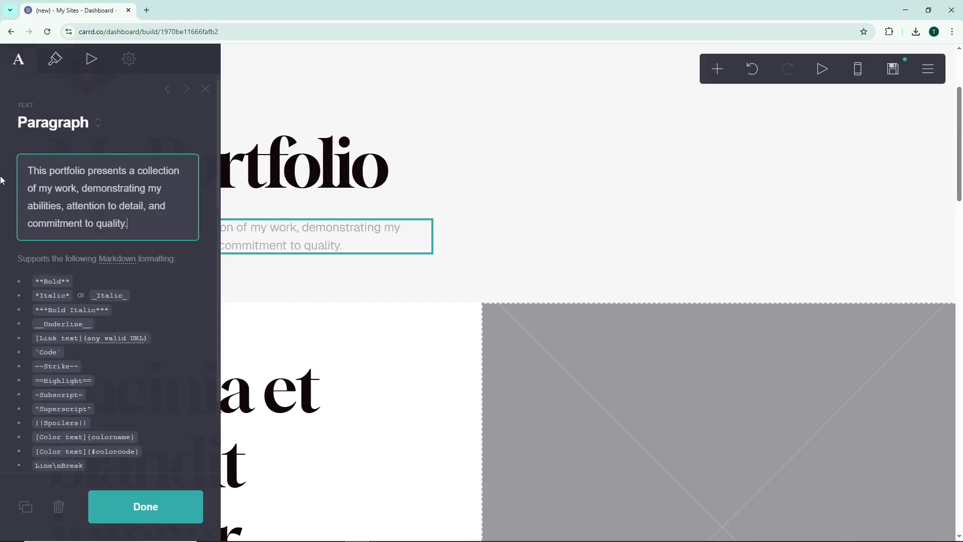
{"action": "left_click", "coordinate": [145, 506]}
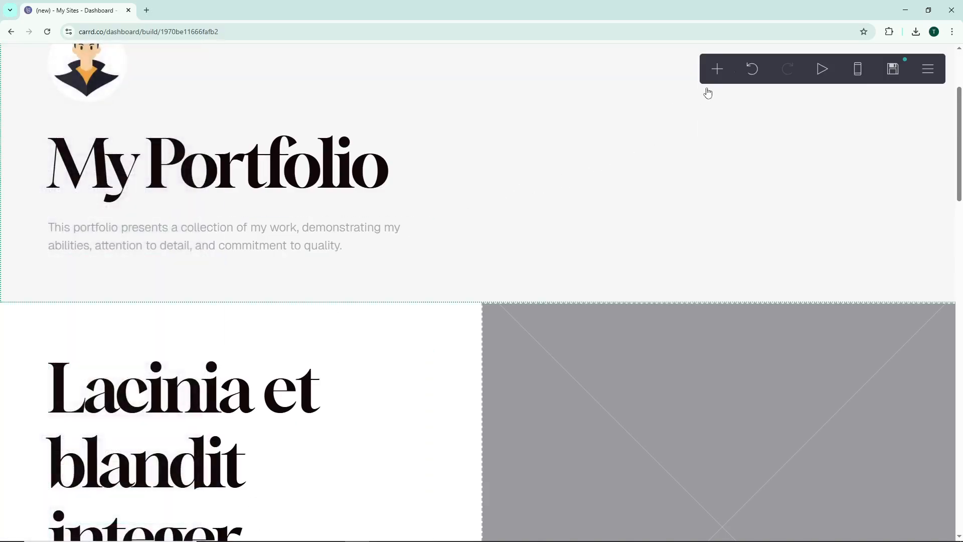
Examine the element types available to add, and look over the page's header and the first content section below it.
{"action": "left_click", "coordinate": [720, 79]}
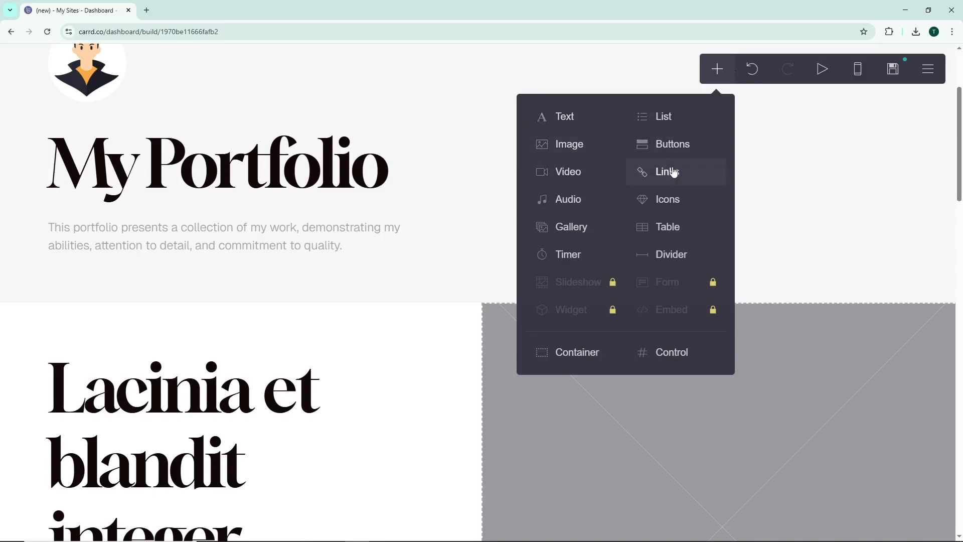
{"action": "left_click", "coordinate": [712, 73]}
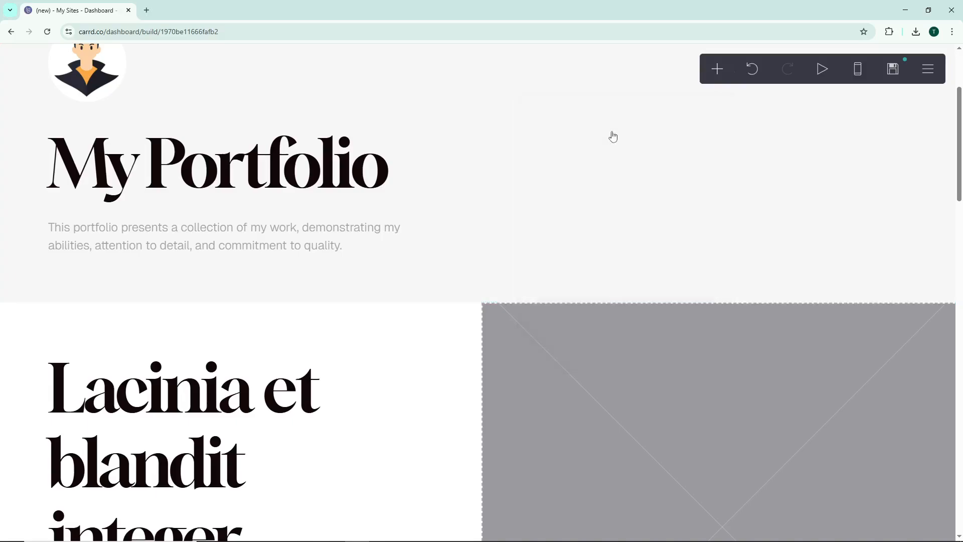
{"action": "scroll", "coordinate": [576, 150], "scroll_direction": "up", "scroll_amount": 1}
{"action": "scroll", "coordinate": [545, 167], "scroll_direction": "up", "scroll_amount": 1}
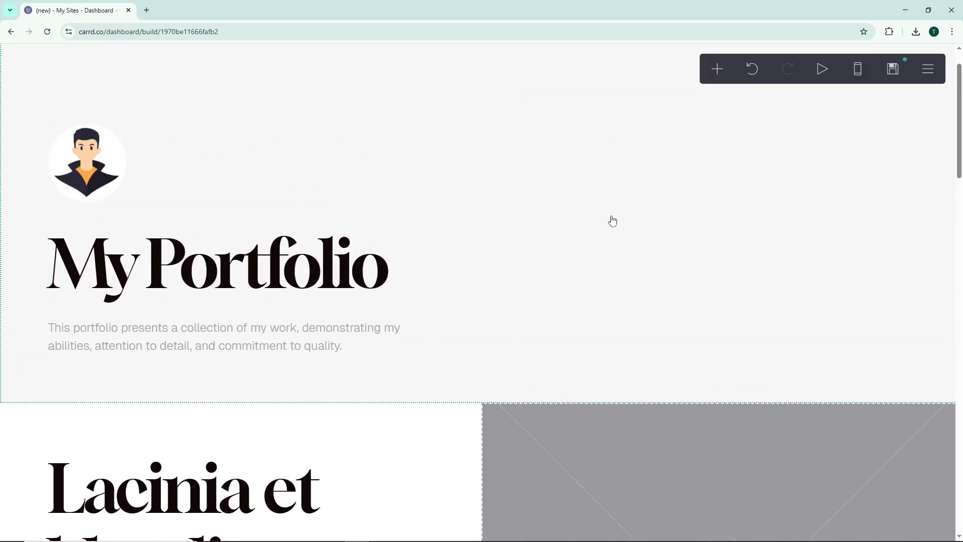
{"action": "scroll", "coordinate": [612, 220], "scroll_direction": "down", "scroll_amount": 1}
{"action": "scroll", "coordinate": [612, 220], "scroll_direction": "down", "scroll_amount": 5}
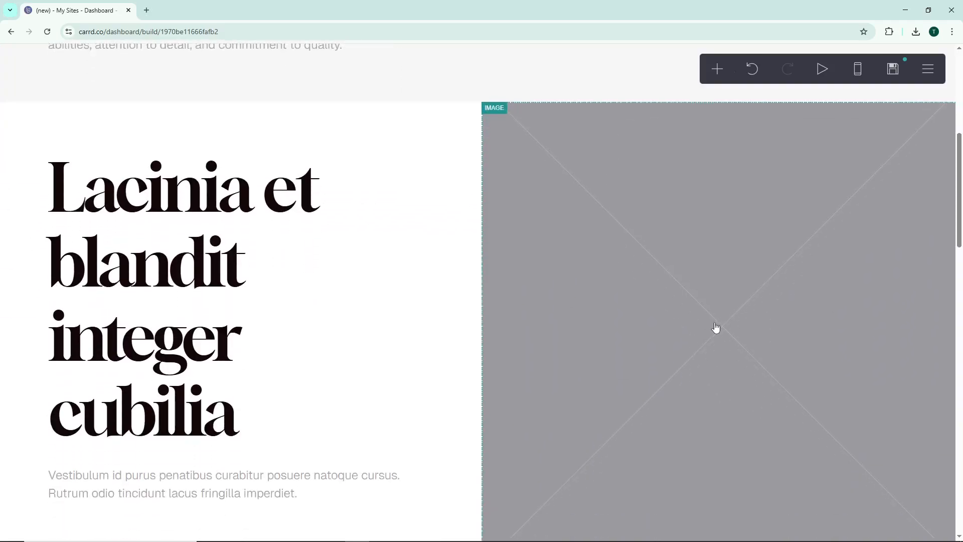
{"action": "scroll", "coordinate": [403, 211], "scroll_direction": "up", "scroll_amount": 4}
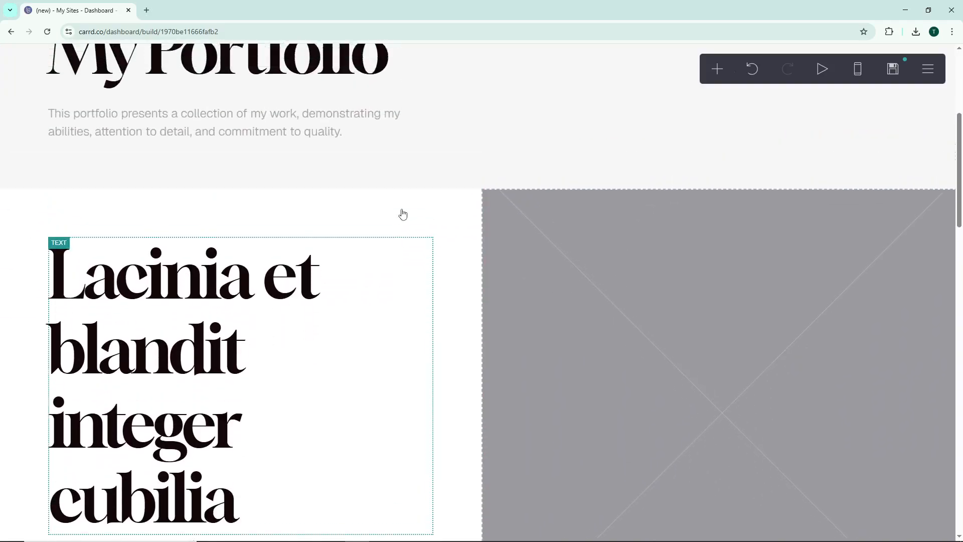
{"action": "scroll", "coordinate": [407, 215], "scroll_direction": "up", "scroll_amount": 2}
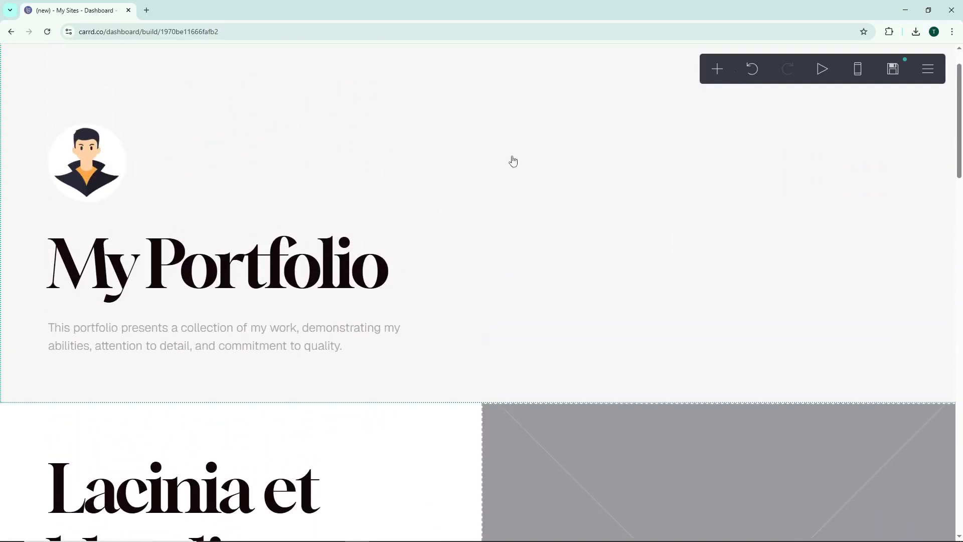